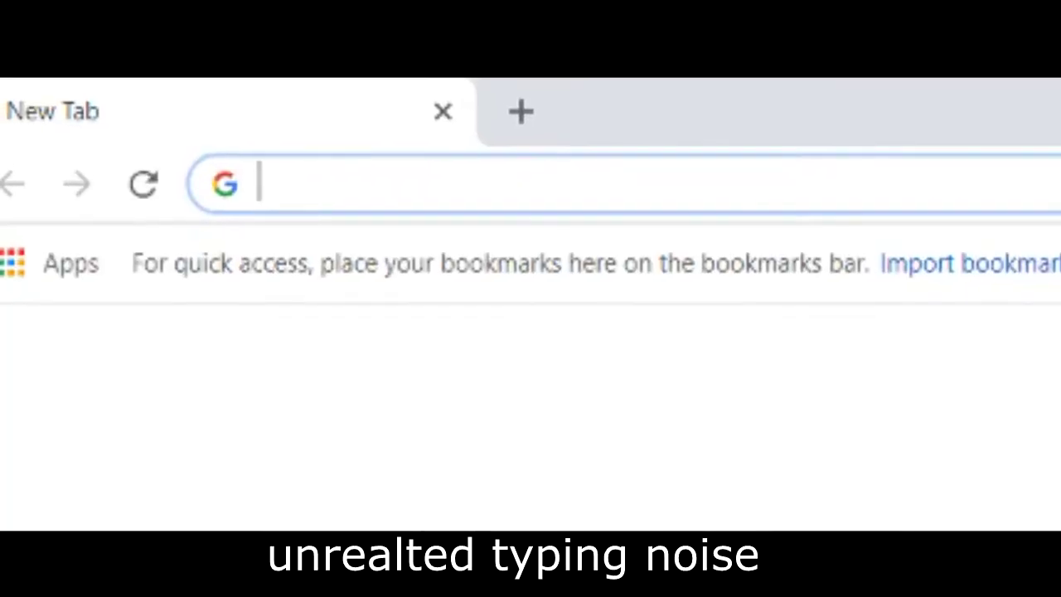
# - Search Google Images for 'very scari roblox character' and preview A SCARY ROBLOX STORY
pyautogui.write('very')
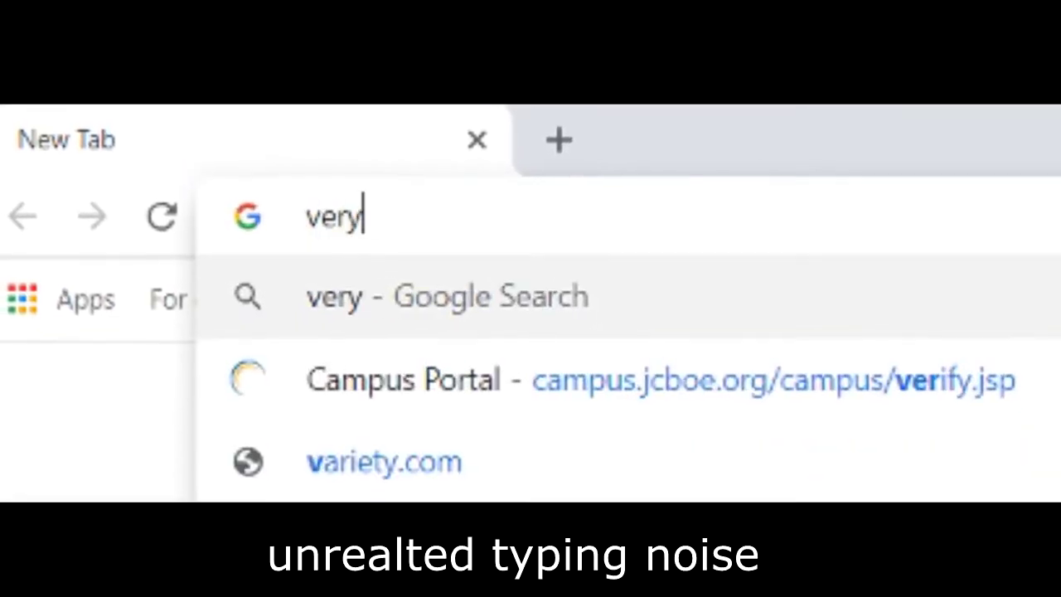
pyautogui.write(' scar')
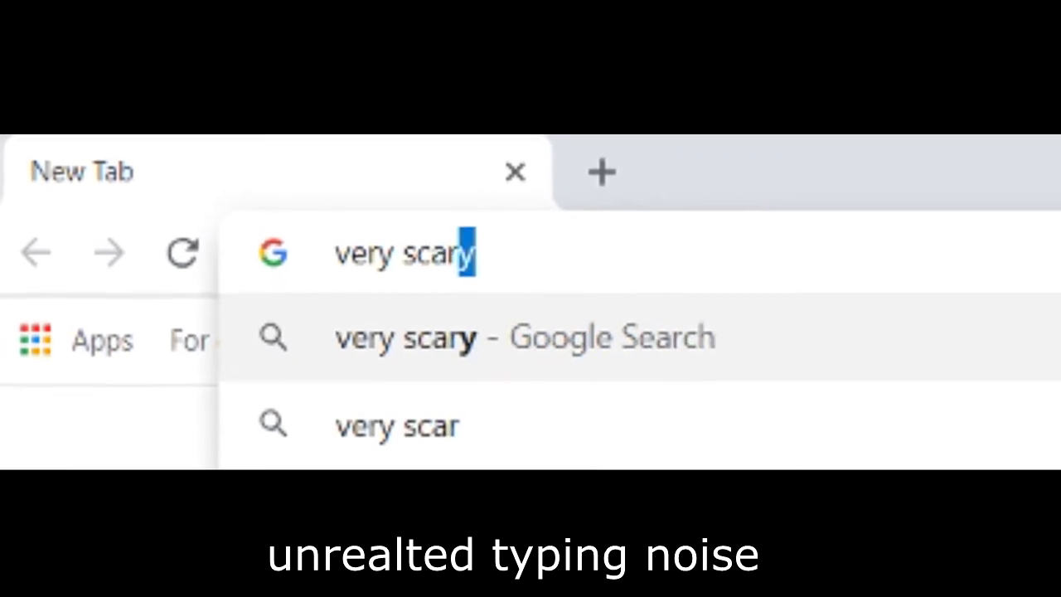
pyautogui.write('i robl')
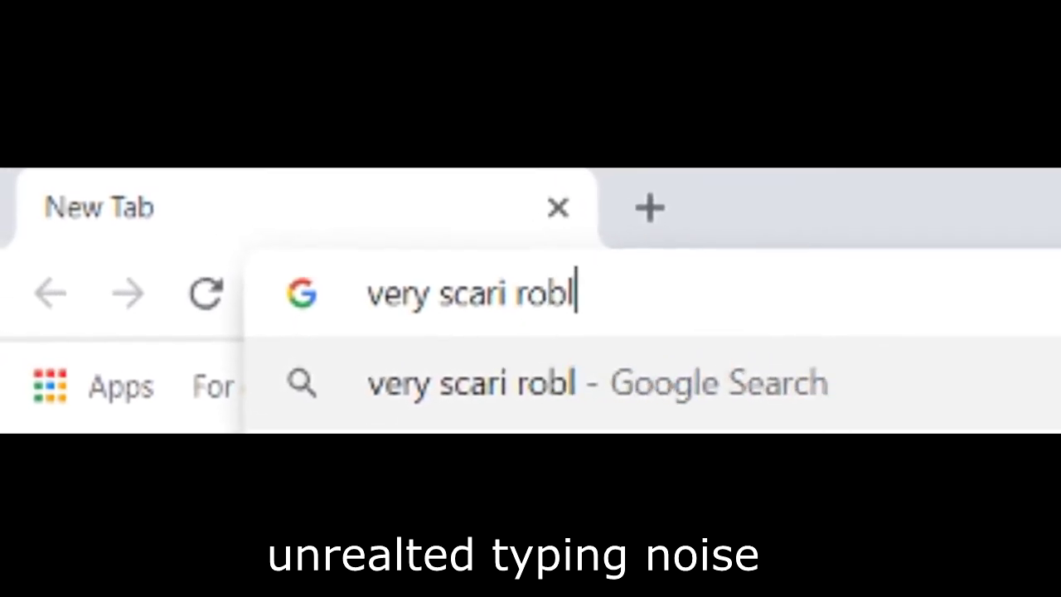
pyautogui.write('ox c')
pyautogui.write('har')
pyautogui.write('acters')
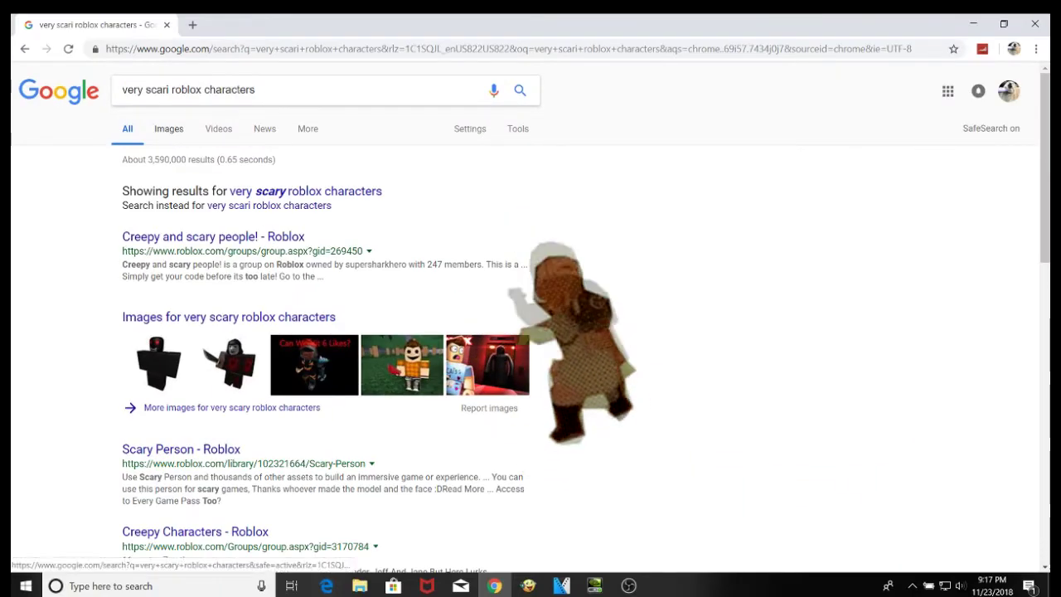
pyautogui.click(168, 129)
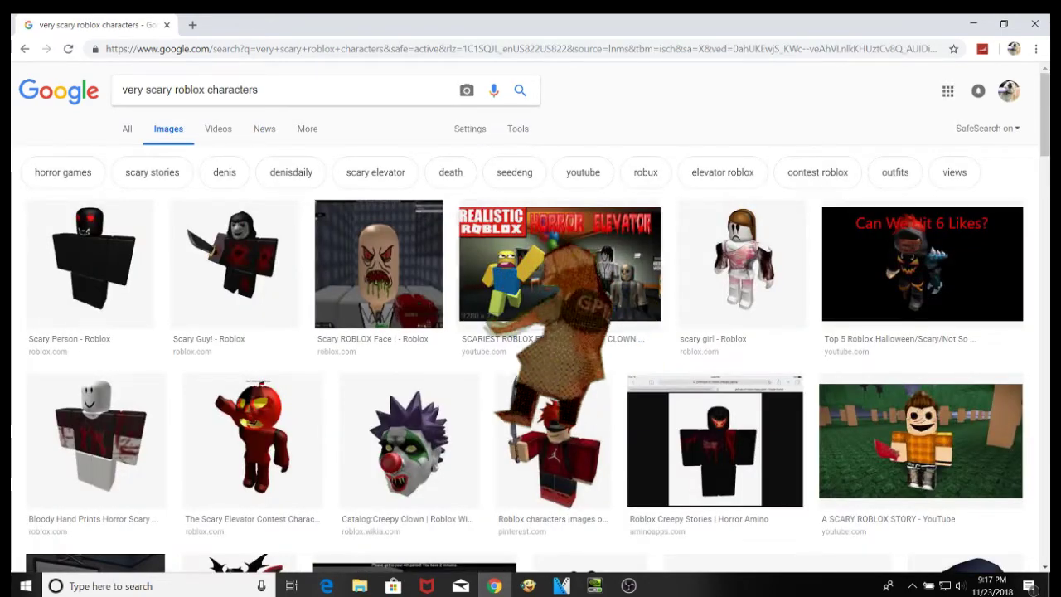
pyautogui.click(920, 431)
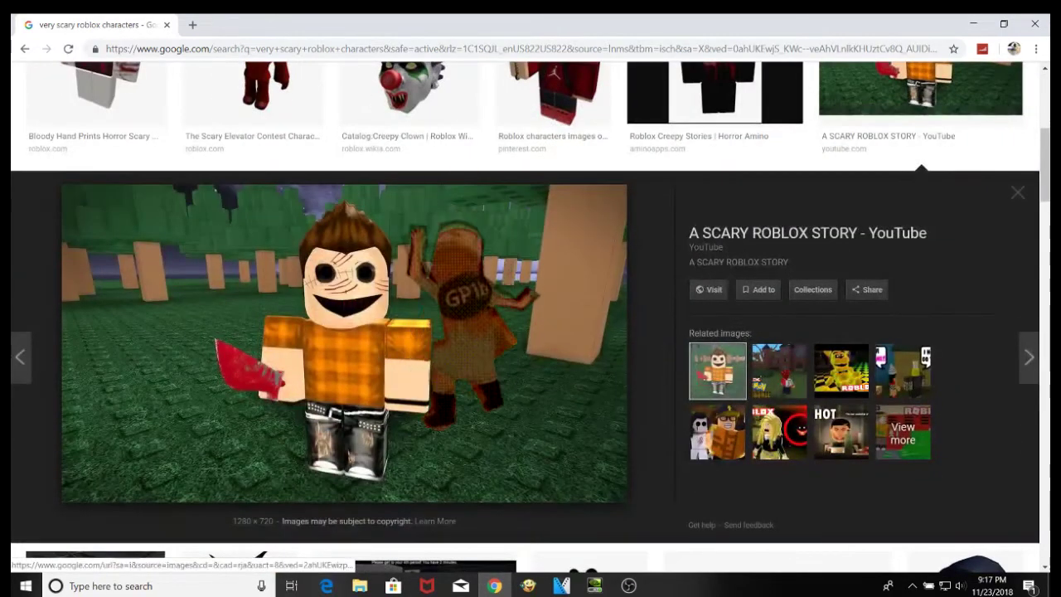
# - Save the previewed Roblox image as 'lol xd'
pyautogui.rightClick(315, 265)
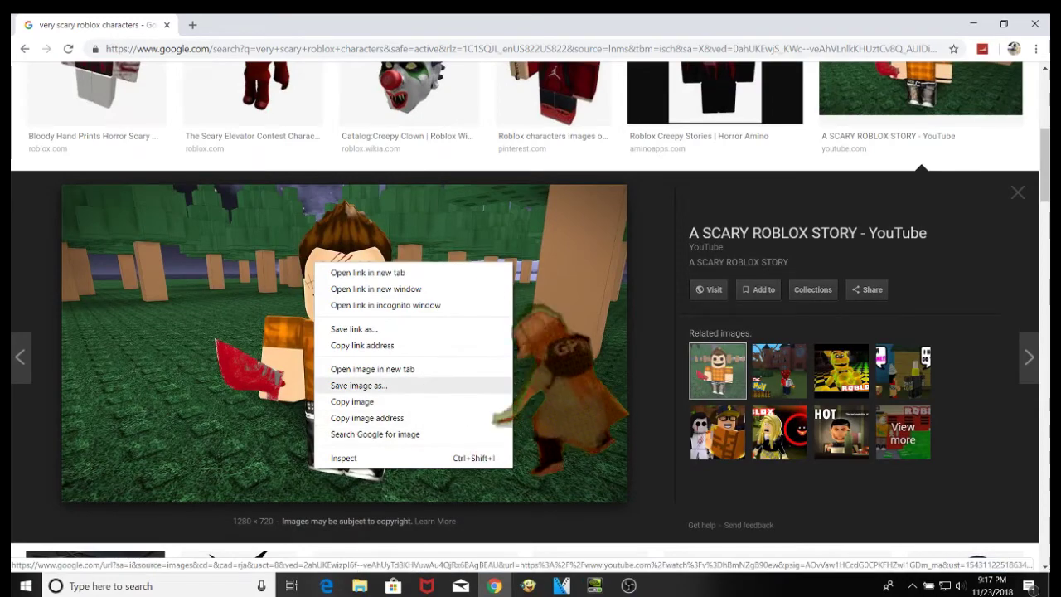
pyautogui.click(359, 385)
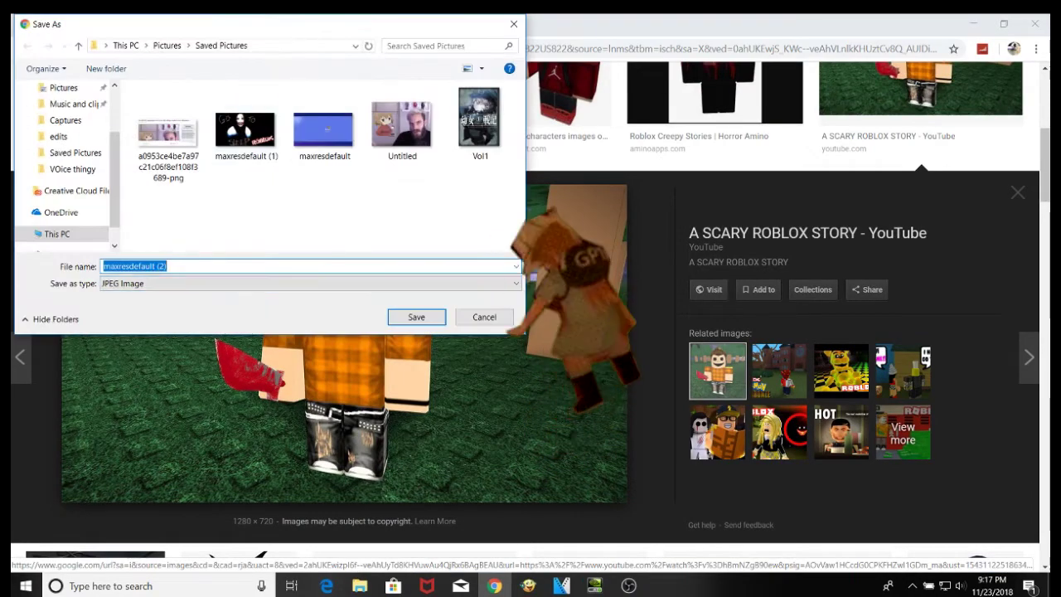
pyautogui.write('lol xd')
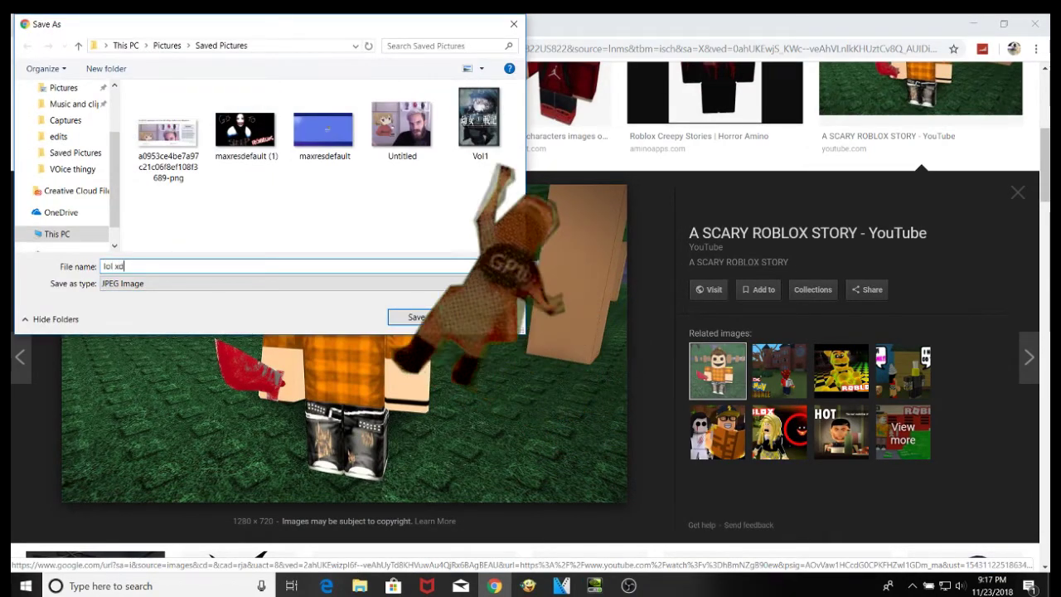
pyautogui.press('Return')
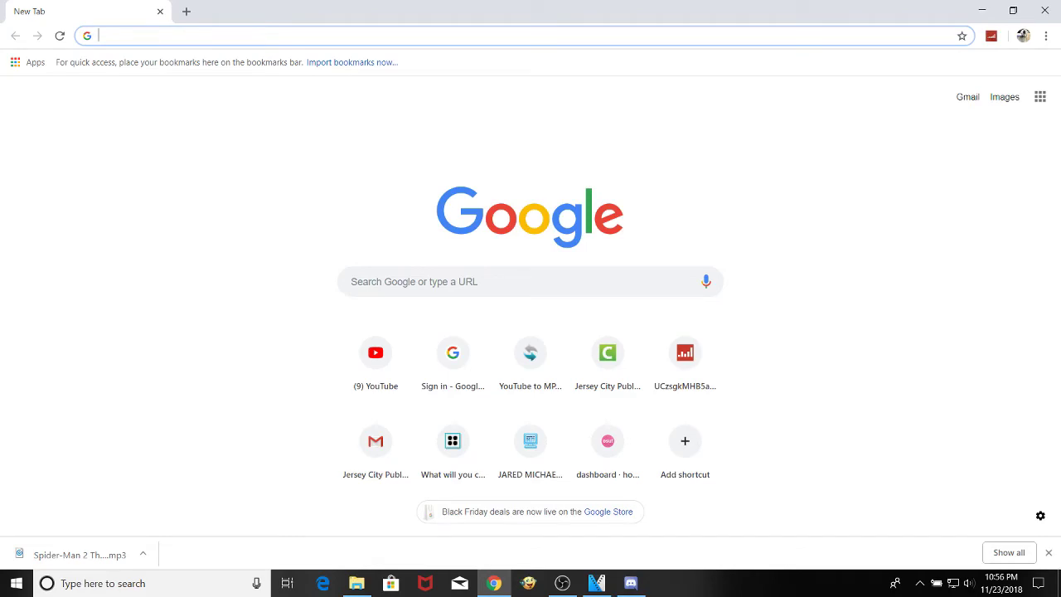
# - Search for pixlr and launch Pixlr Editor from the pixlr.com homepage
pyautogui.write('pil')
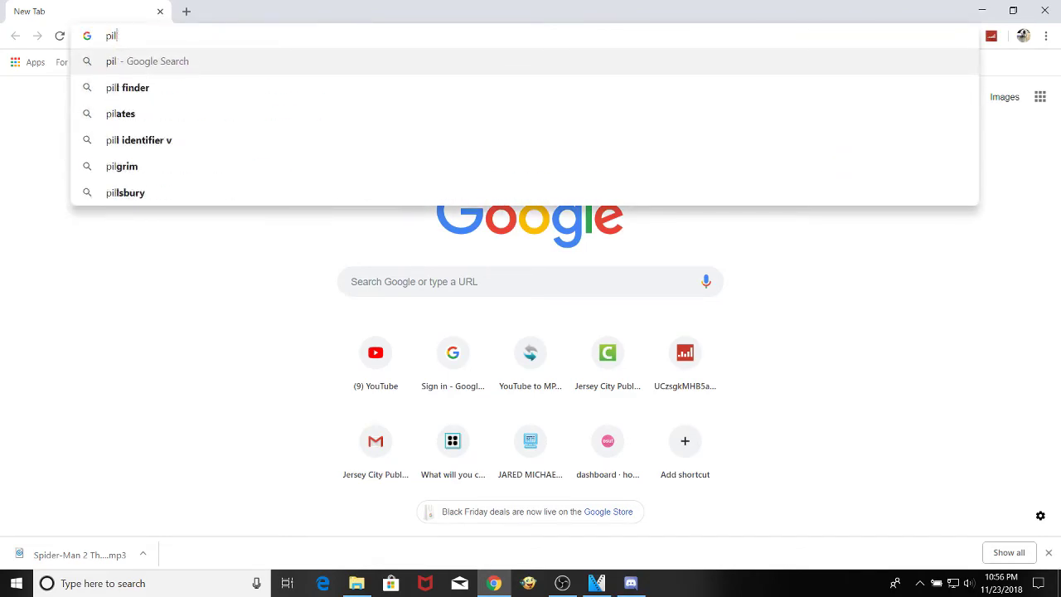
pyautogui.press('BackSpace')
pyautogui.press('BackSpace')
pyautogui.press('BackSpace')
pyautogui.write('pixlr')
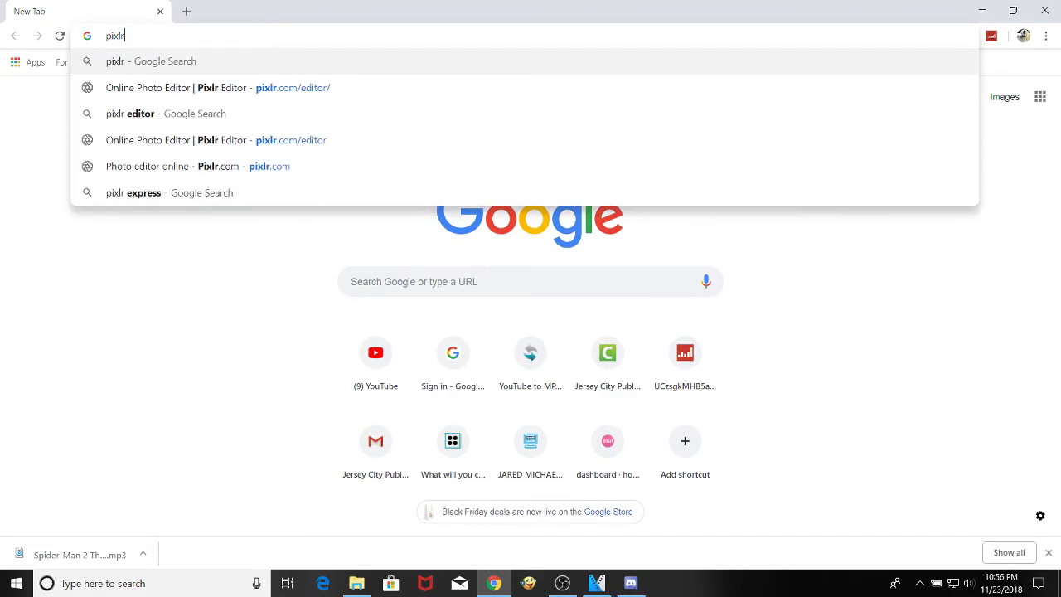
pyautogui.press('Return')
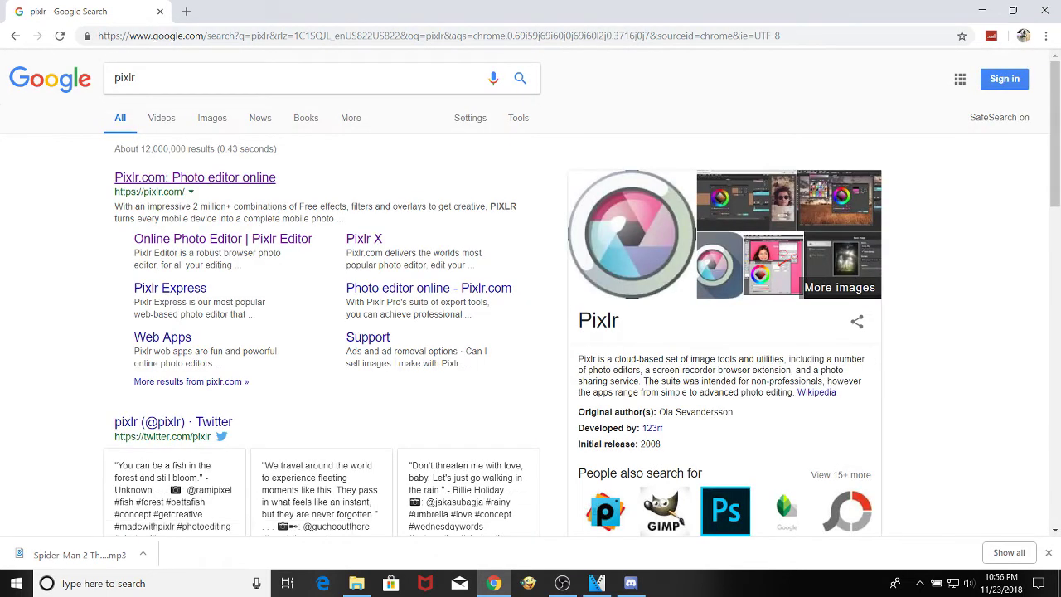
pyautogui.click(195, 177)
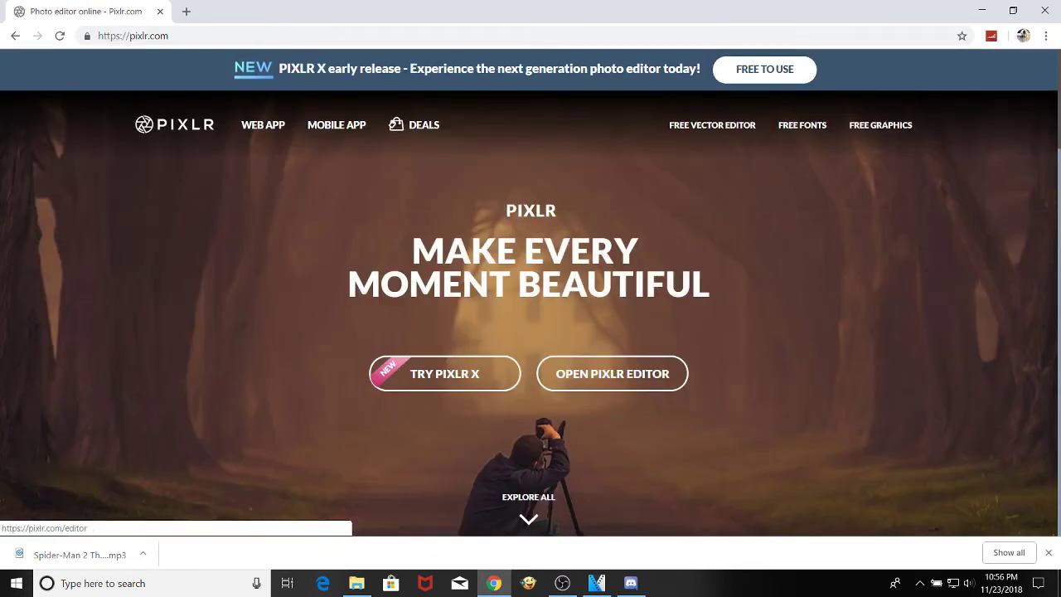
pyautogui.click(612, 373)
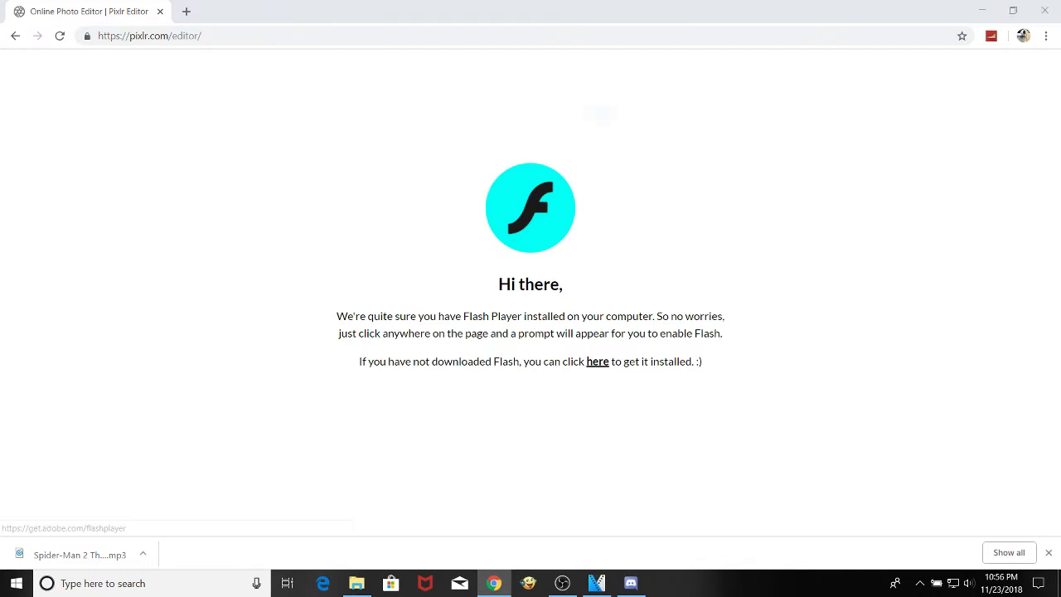
# - Try the Flash prompt and stay on the page through the Leave site warnings
pyautogui.click(597, 362)
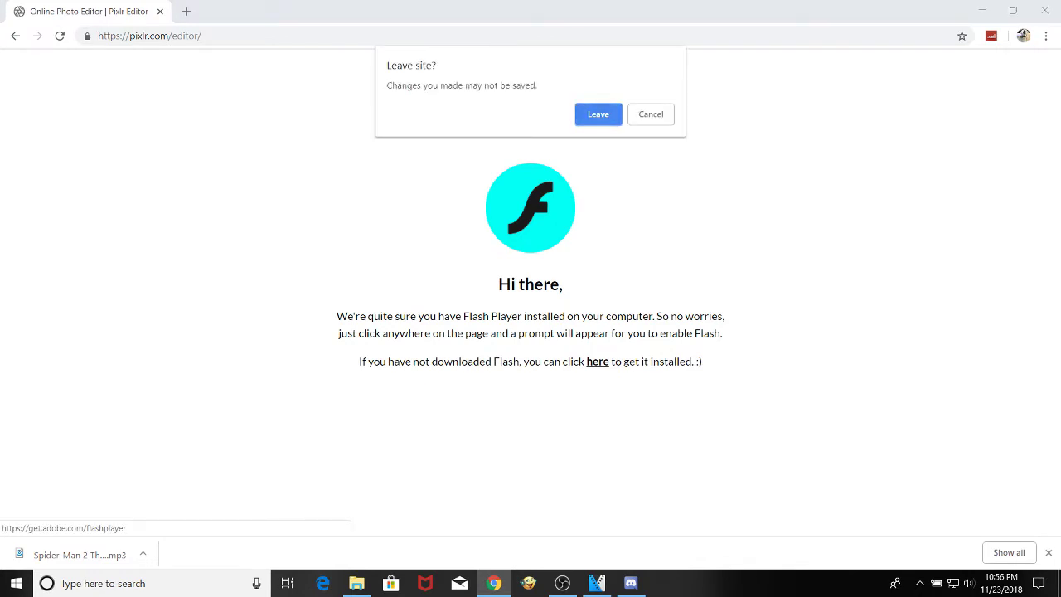
pyautogui.click(651, 114)
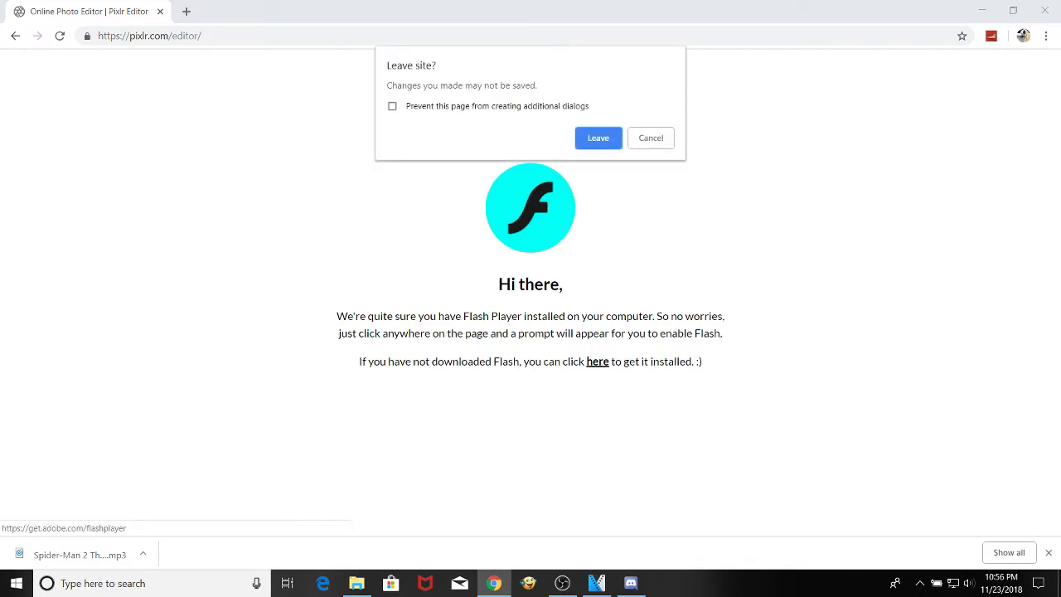
pyautogui.click(650, 138)
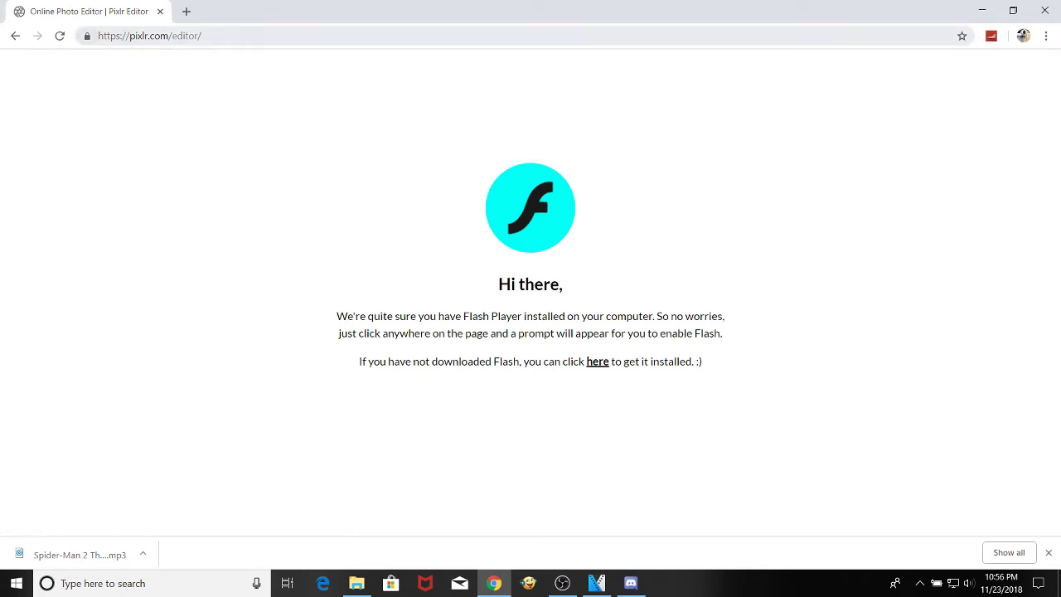
# - Allow Flash in the site settings and reload the Pixlr page
pyautogui.click(86, 35)
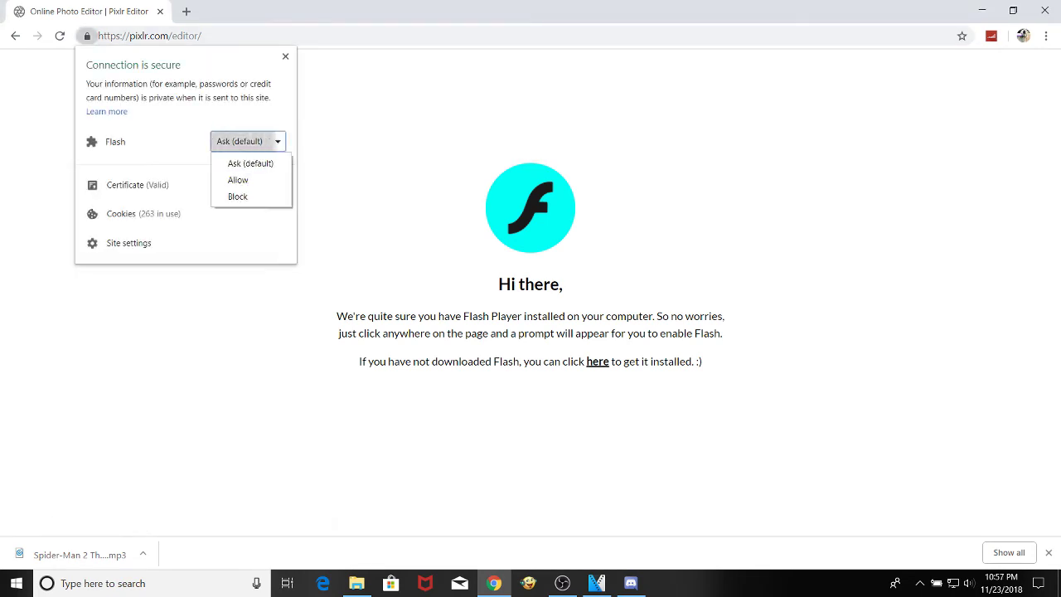
pyautogui.click(238, 180)
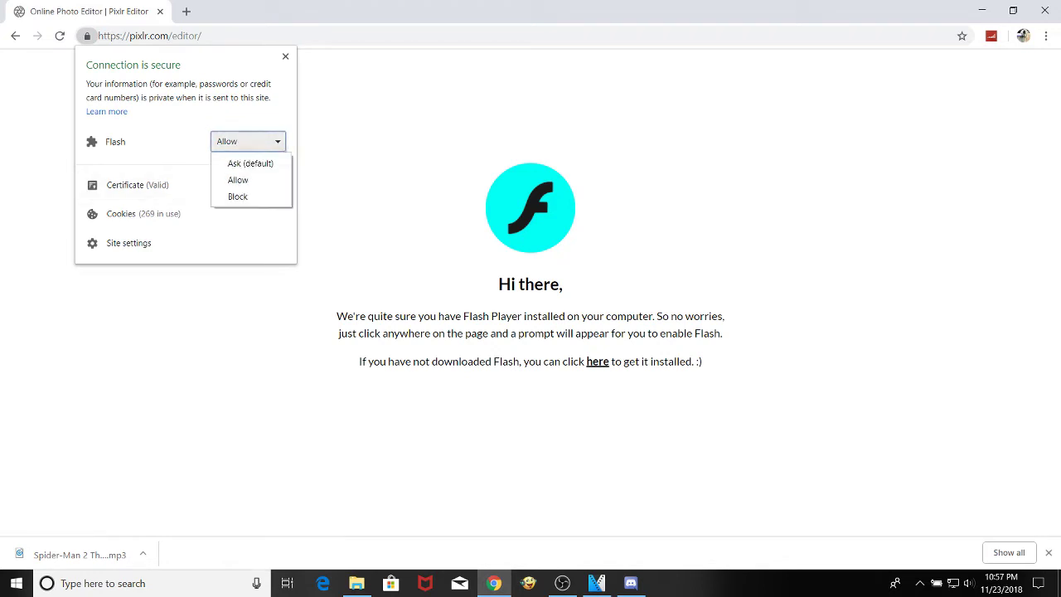
pyautogui.press('Escape')
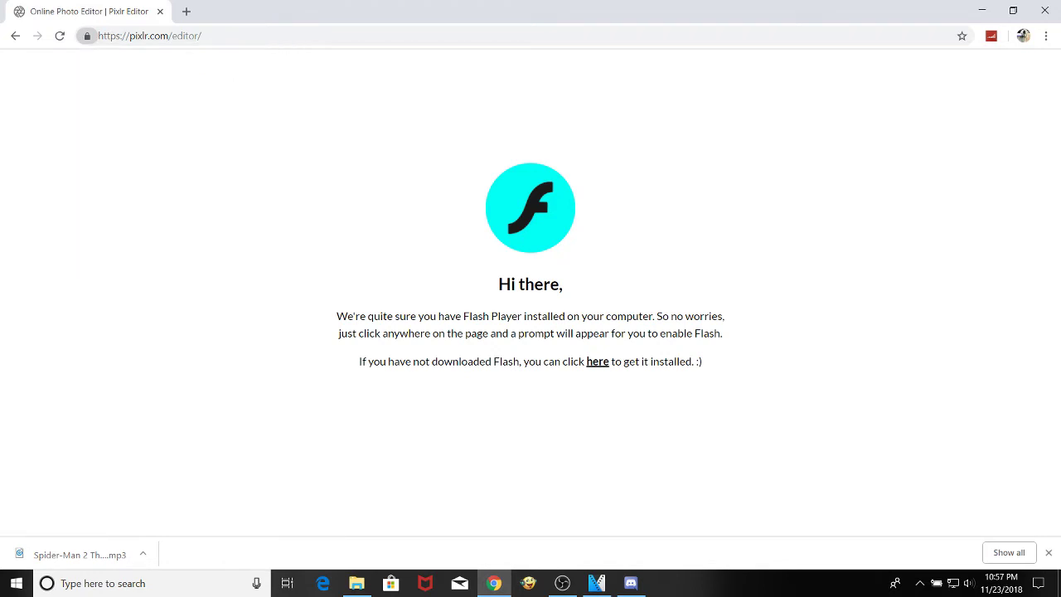
pyautogui.click(303, 65)
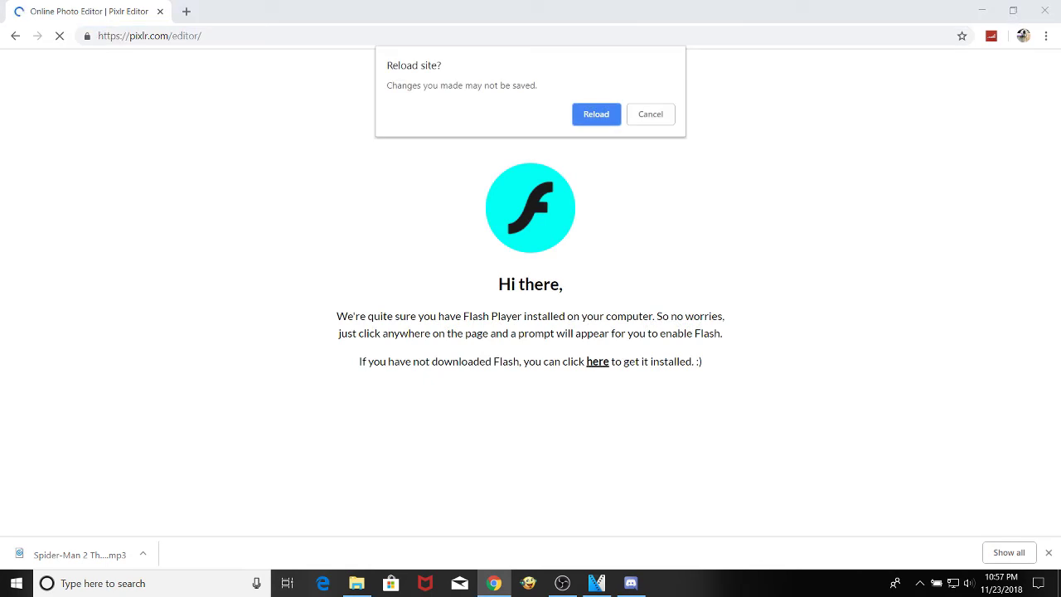
pyautogui.press('Return')
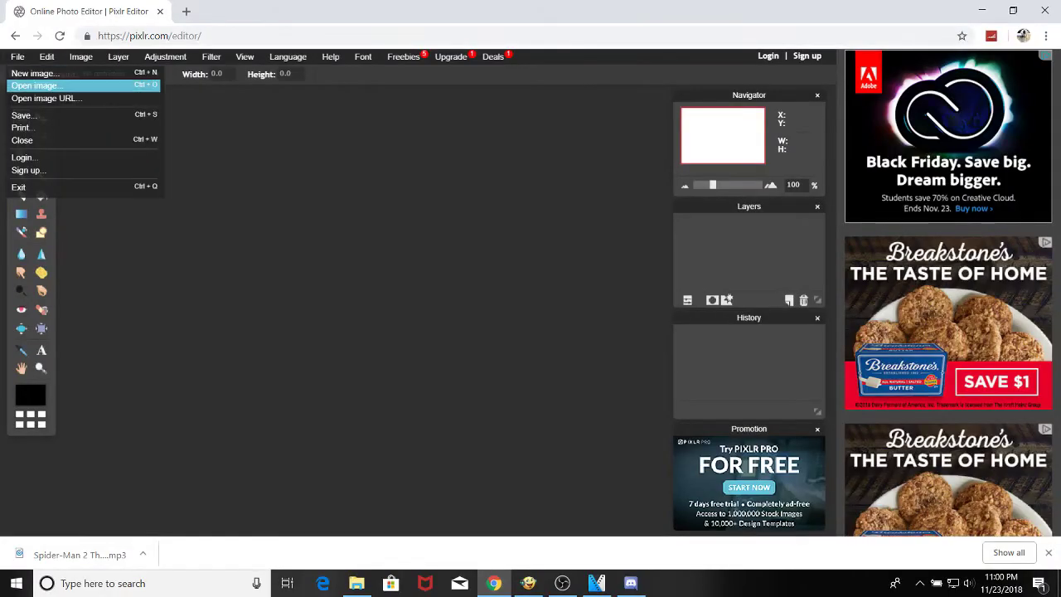
# - Open lol xd from the Saved Pictures folder in Pixlr Editor
pyautogui.click(37, 85)
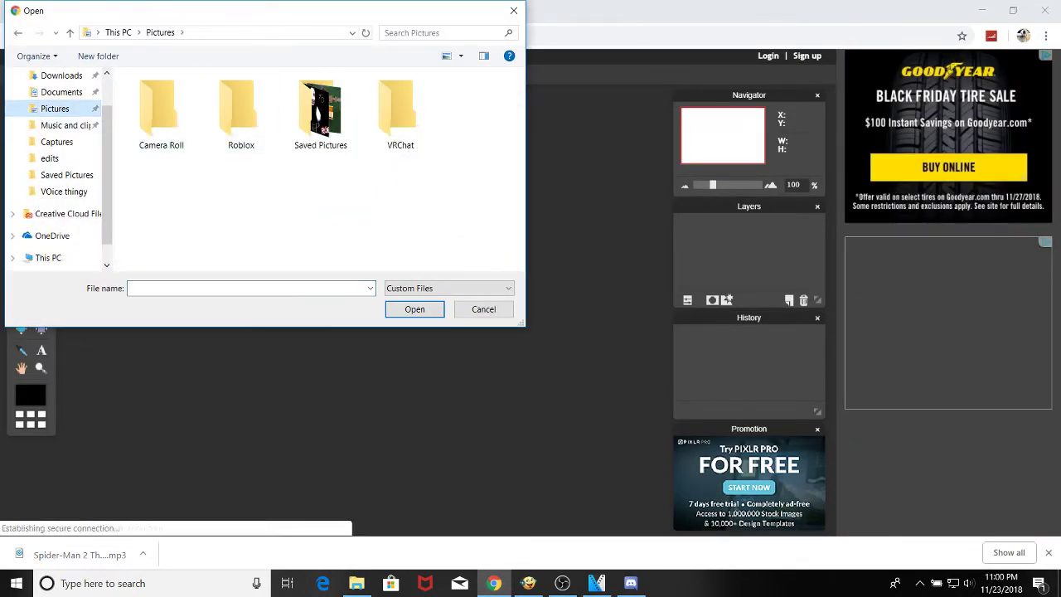
pyautogui.doubleClick(319, 107)
pyautogui.scroll(-3, 474, 154)
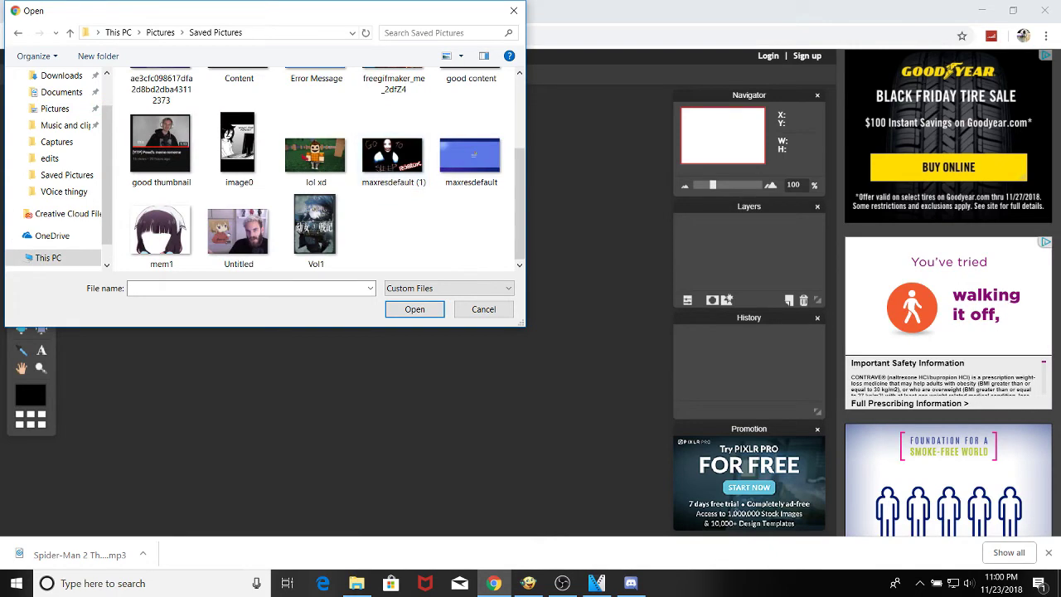
pyautogui.click(315, 153)
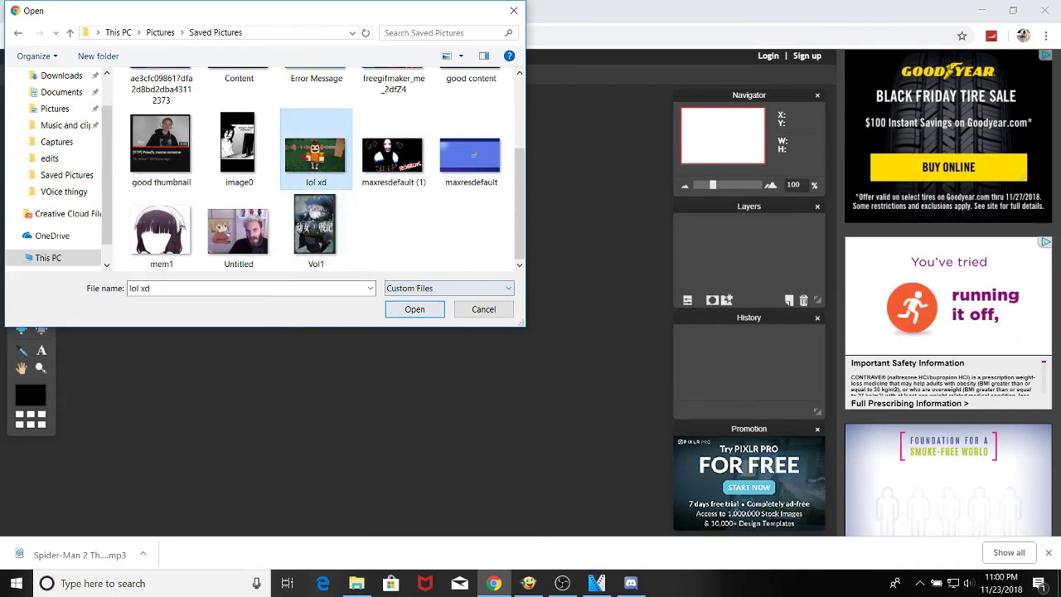
pyautogui.click(414, 308)
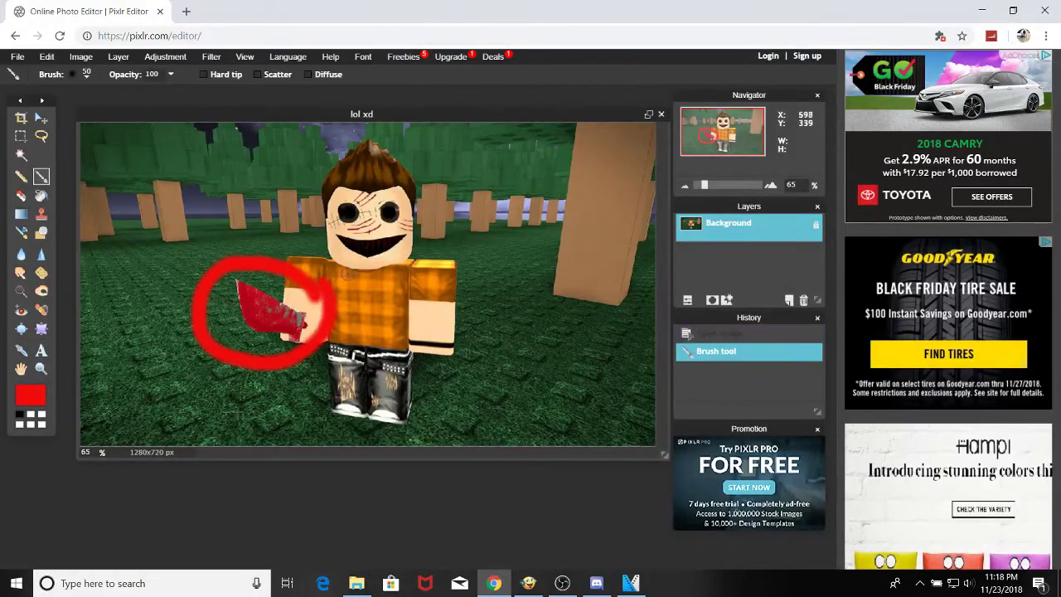
# - Draw red loops around the eyes, the legs, and background spots at top-left, upper-right, lower-right and lower-left
pyautogui.moveTo(322, 209)
pyautogui.mouseDown()
pyautogui.moveTo(363, 194)
pyautogui.moveTo(408, 217)
pyautogui.mouseUp()
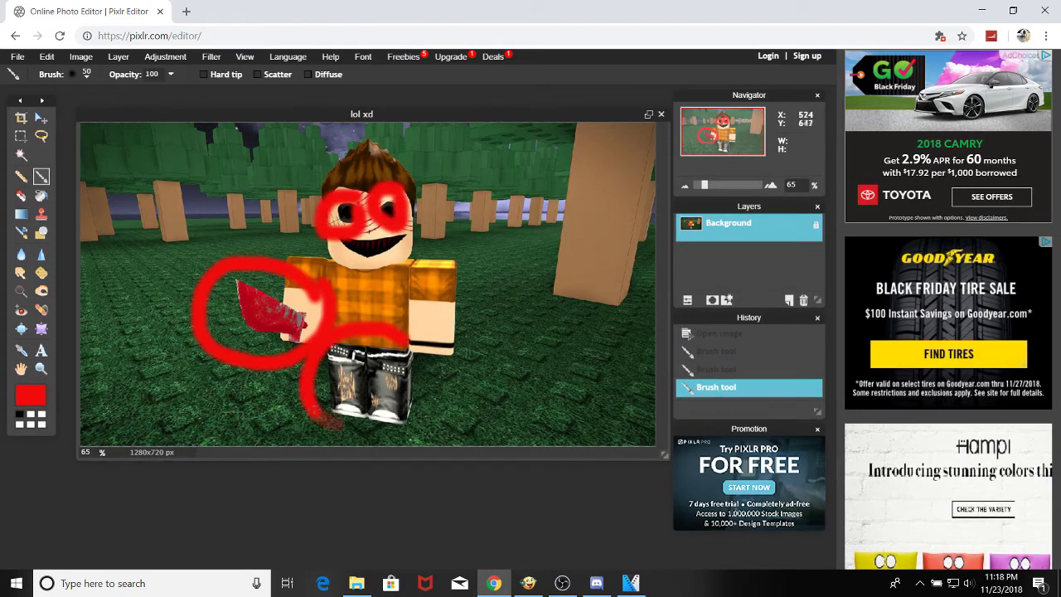
pyautogui.moveTo(316, 414); pyautogui.dragTo(452, 306)
pyautogui.moveTo(228, 170); pyautogui.dragTo(216, 196)
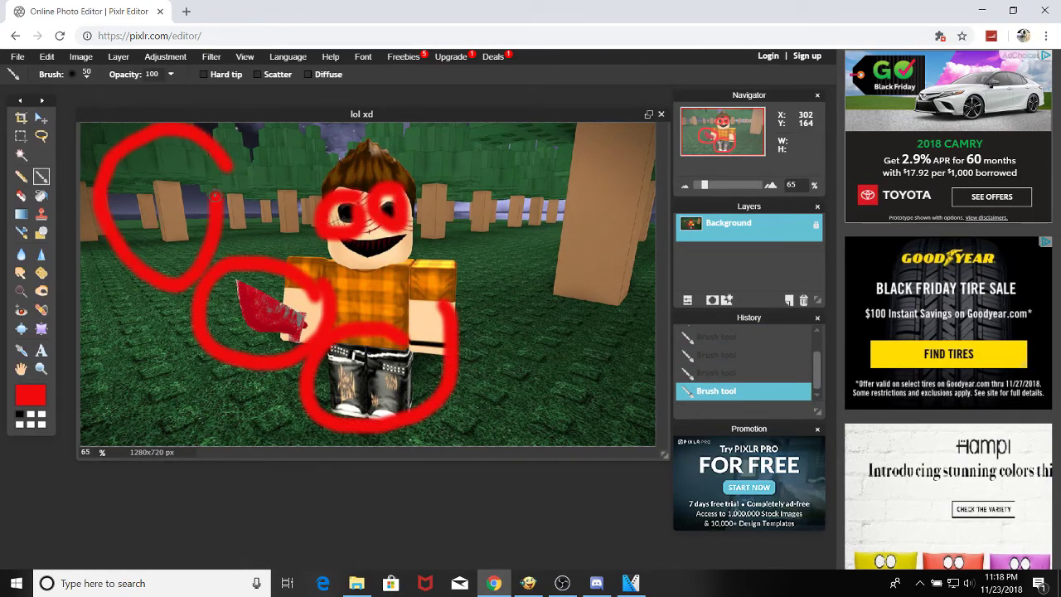
pyautogui.moveTo(551, 175); pyautogui.dragTo(479, 184)
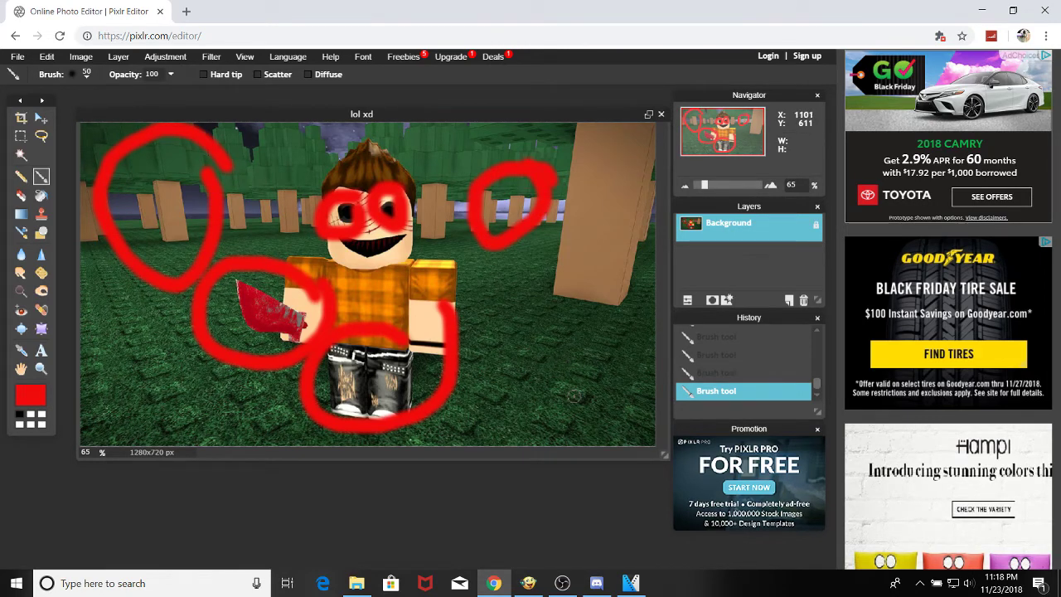
pyautogui.moveTo(545, 424); pyautogui.dragTo(580, 374)
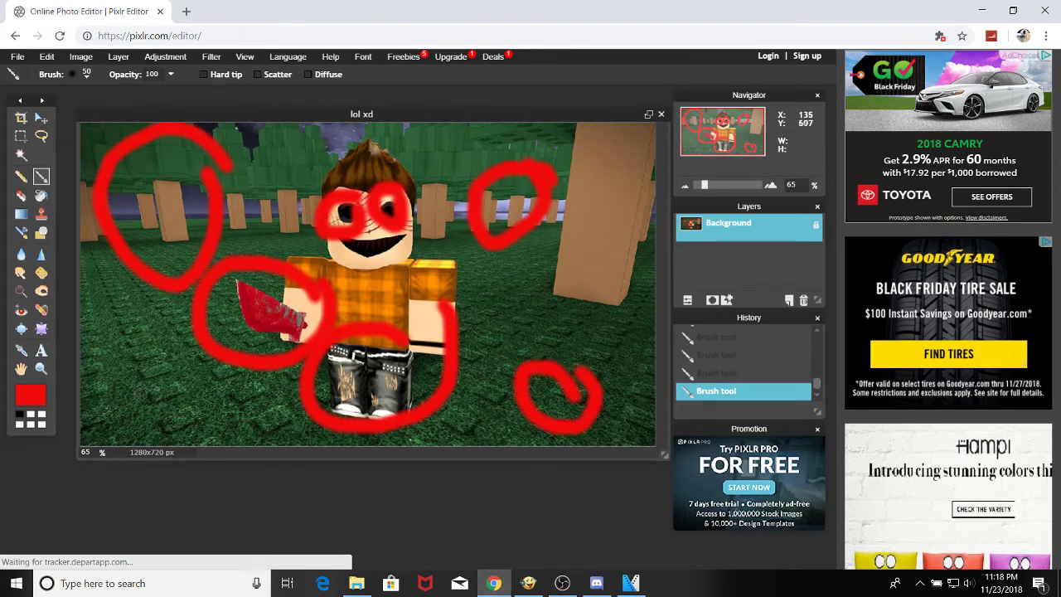
pyautogui.moveTo(148, 378); pyautogui.dragTo(101, 354)
pyautogui.moveTo(134, 392); pyautogui.dragTo(147, 373)
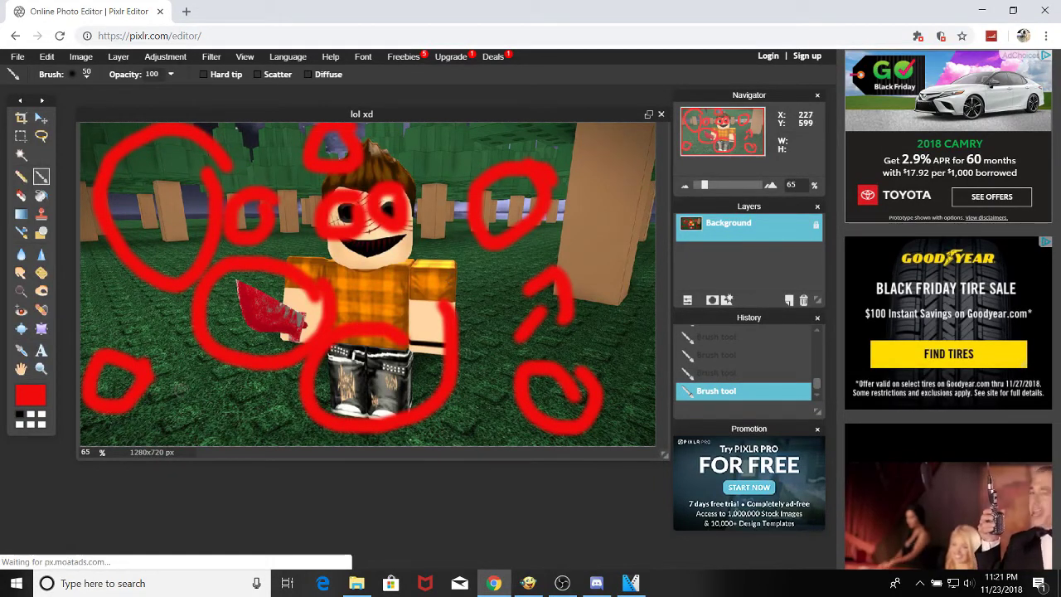
# - Paint red arrows at the bottom left, upper right, and pointing down at the character's face
pyautogui.moveTo(184, 432)
pyautogui.mouseDown()
pyautogui.moveTo(218, 399)
pyautogui.moveTo(228, 416)
pyautogui.mouseUp()
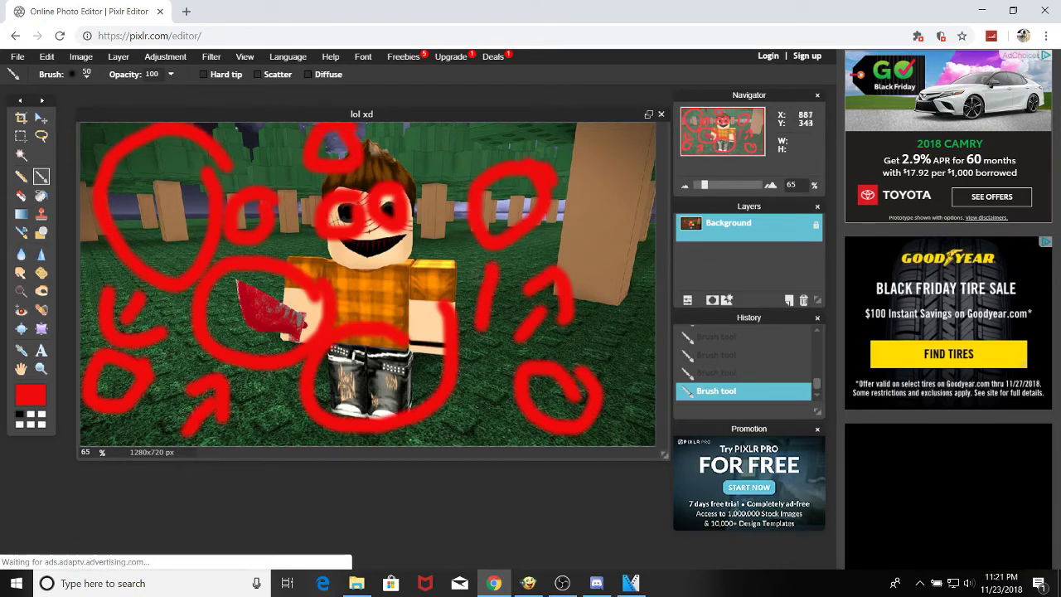
pyautogui.moveTo(470, 281); pyautogui.dragTo(499, 279)
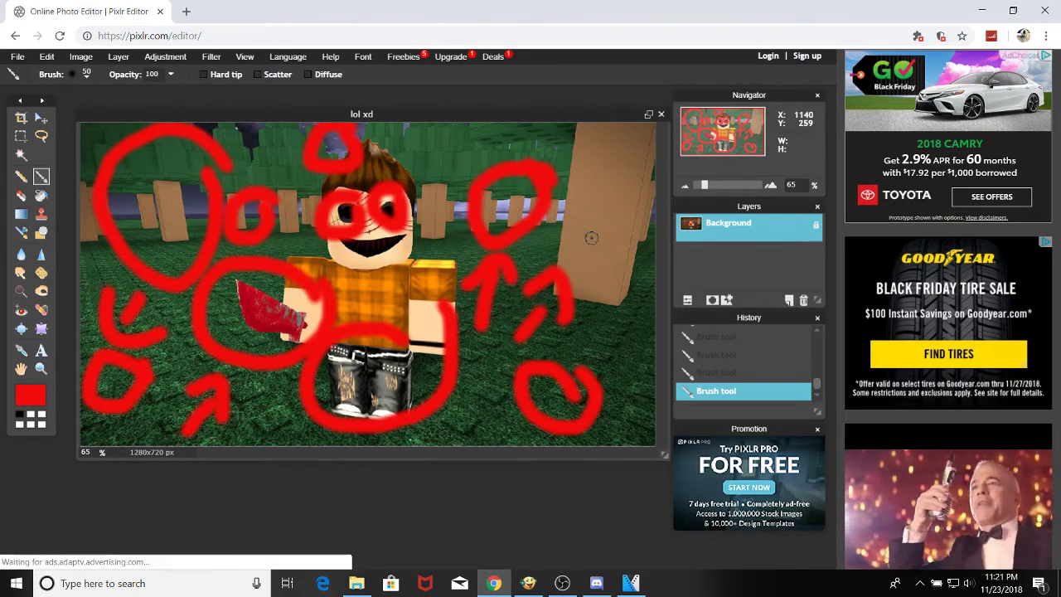
pyautogui.moveTo(635, 183)
pyautogui.mouseDown()
pyautogui.moveTo(583, 186)
pyautogui.moveTo(607, 218)
pyautogui.mouseUp()
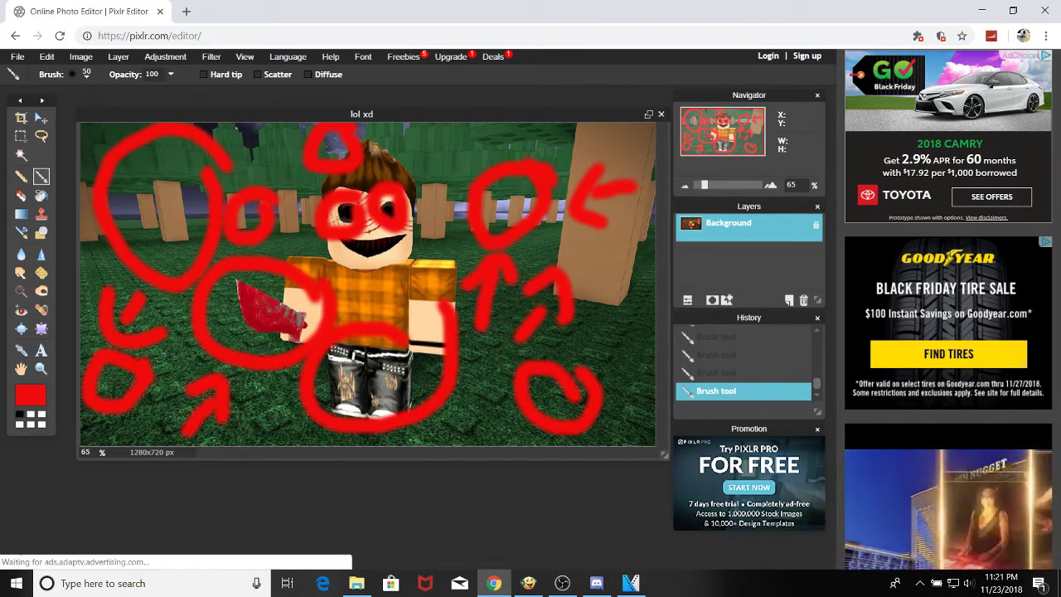
pyautogui.moveTo(457, 141); pyautogui.dragTo(423, 177)
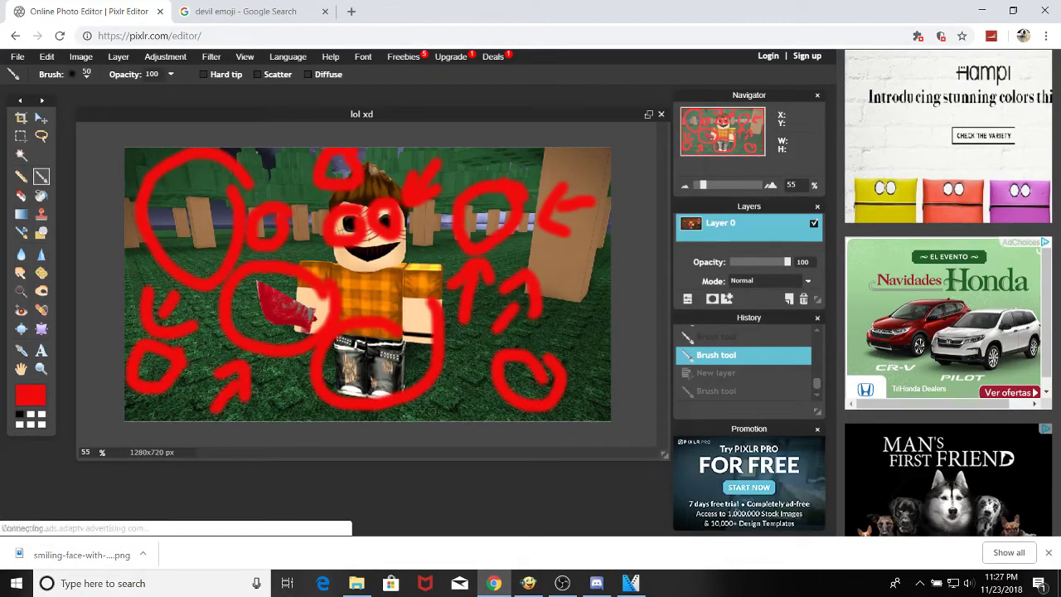
# - Add smiling-face-with-horns as a new layer and move it to the top-right corner
pyautogui.click(41, 118)
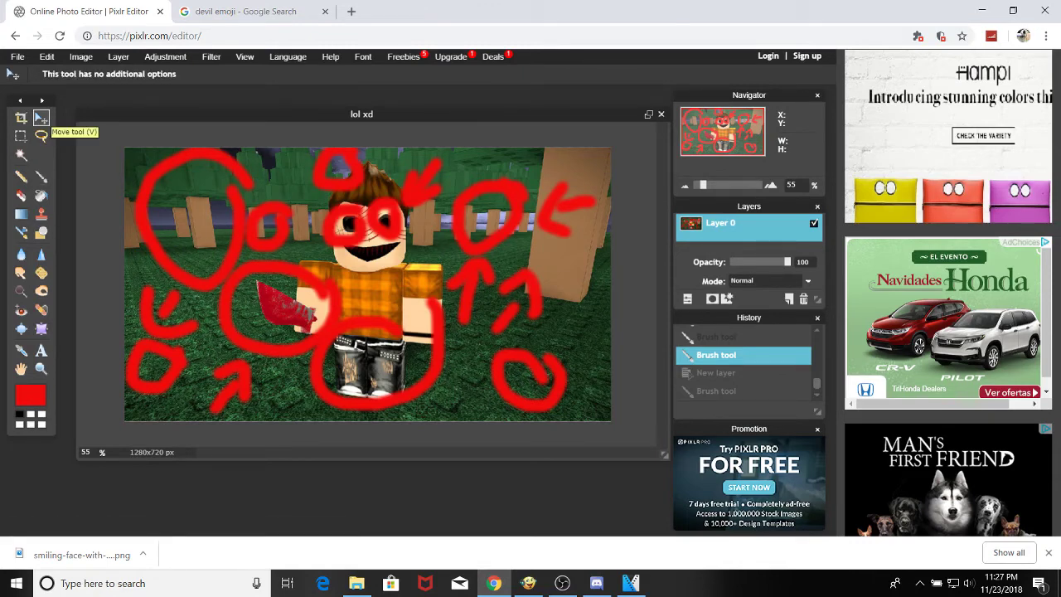
pyautogui.click(118, 56)
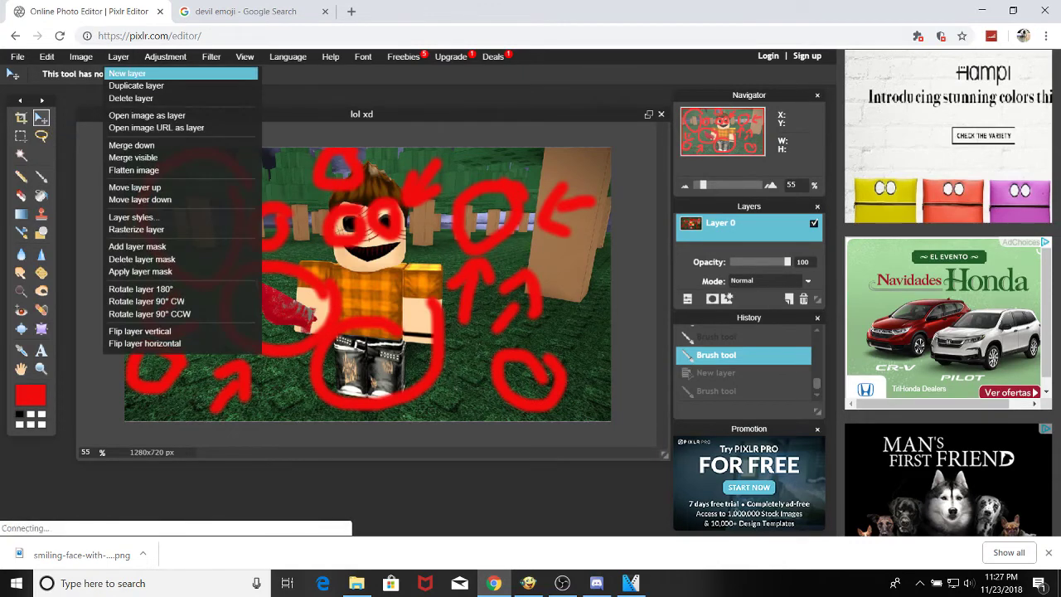
pyautogui.click(147, 115)
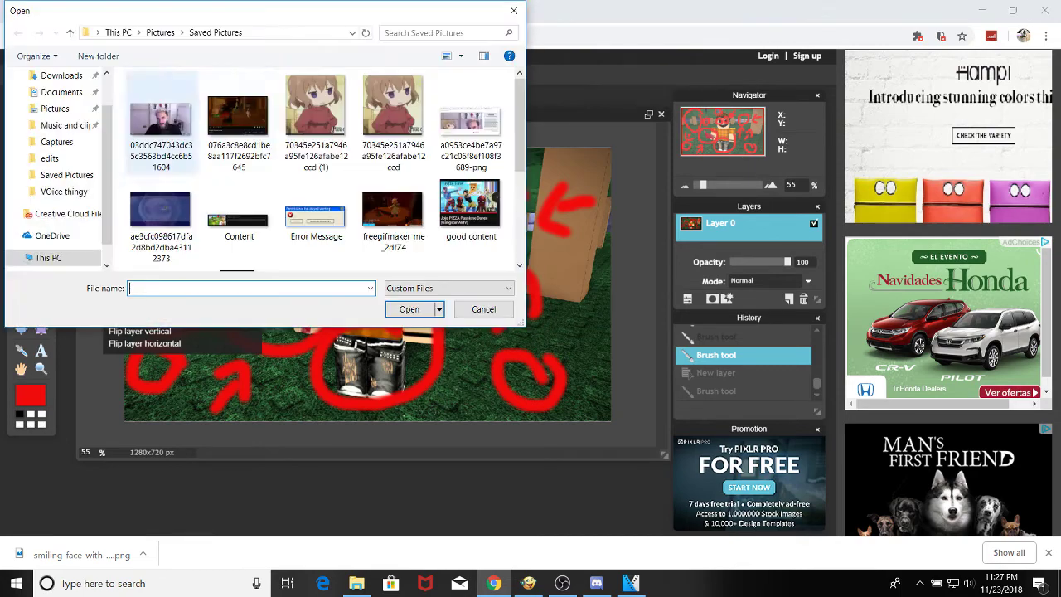
pyautogui.scroll(-3, 238, 217)
pyautogui.click(238, 218)
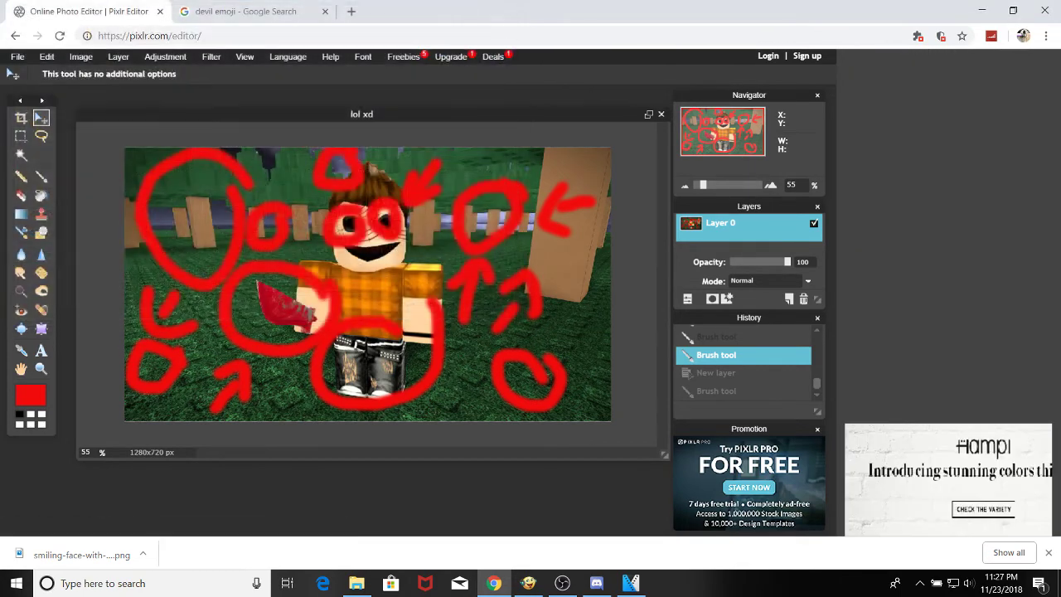
pyautogui.hotkey('ctrl', 'v')
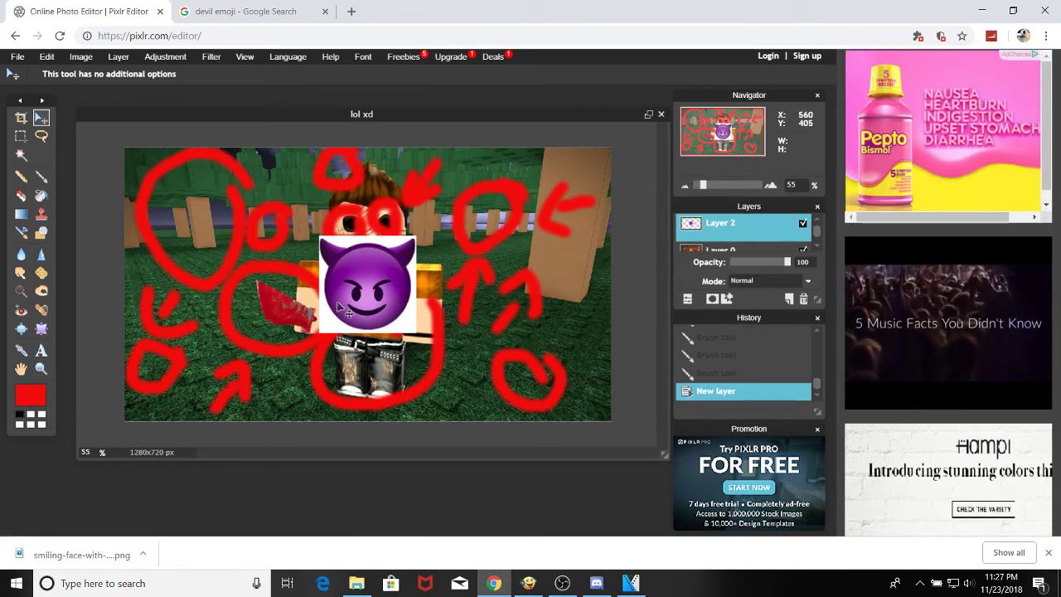
pyautogui.moveTo(340, 309); pyautogui.dragTo(537, 205)
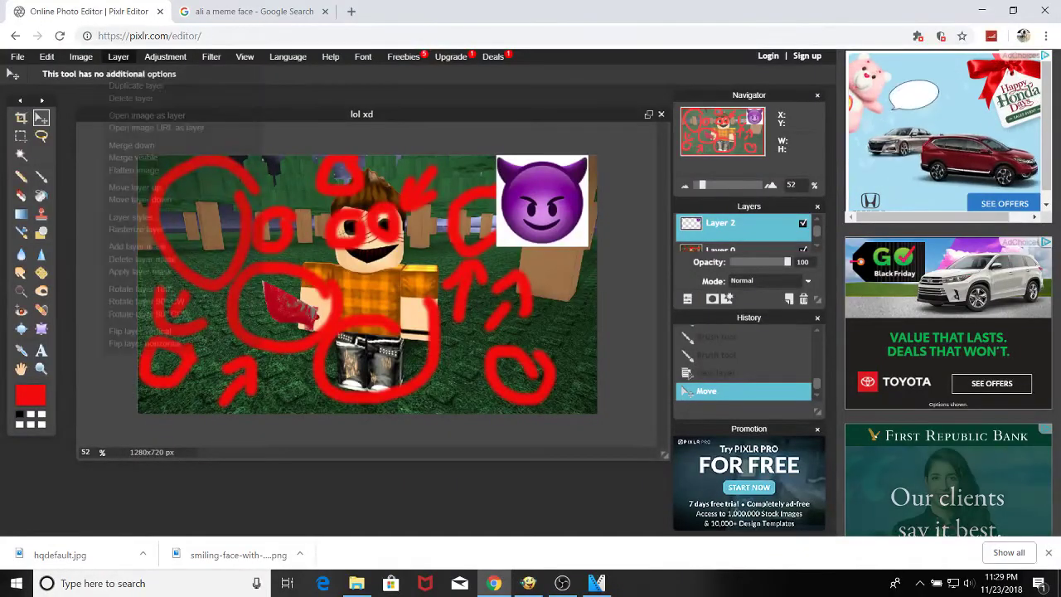
# - Add the hqdefault shocked-face photo as a layer and move it to the bottom-right corner
pyautogui.click(118, 56)
pyautogui.click(147, 115)
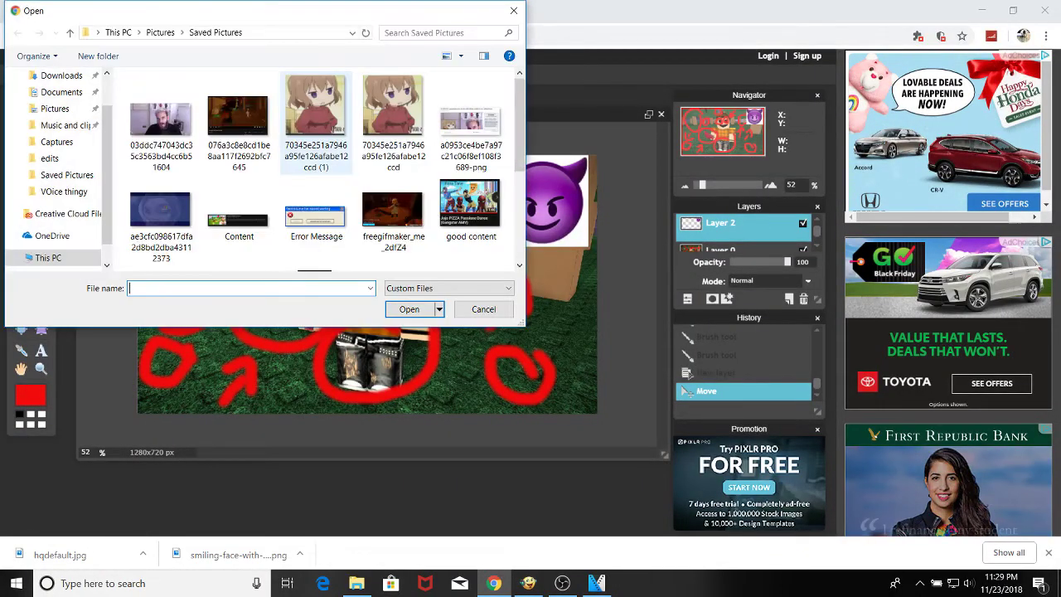
pyautogui.scroll(2, 323, 166)
pyautogui.scroll(-2, 390, 216)
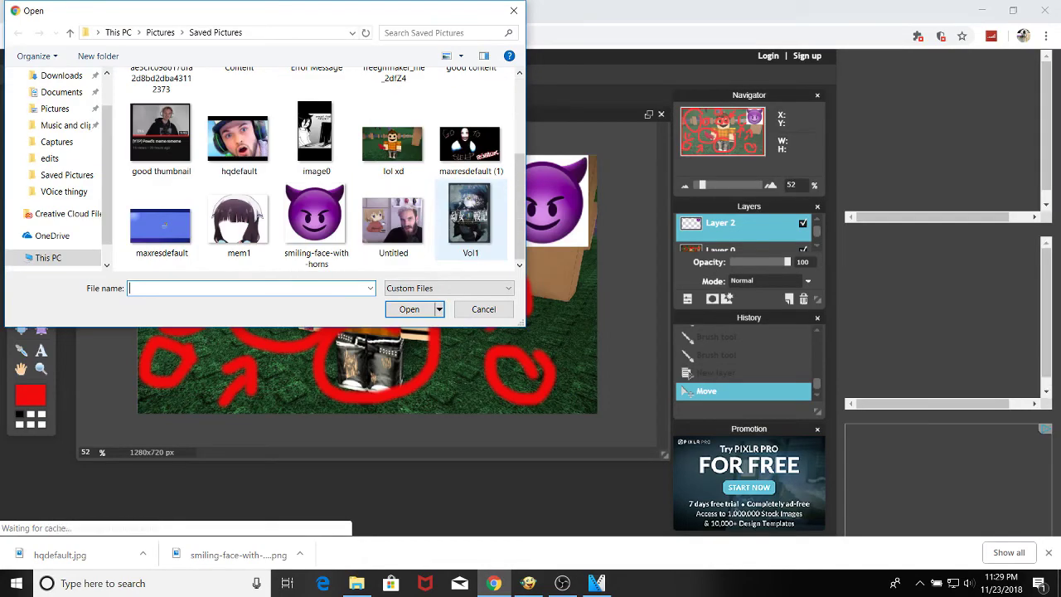
pyautogui.click(239, 141)
pyautogui.click(394, 308)
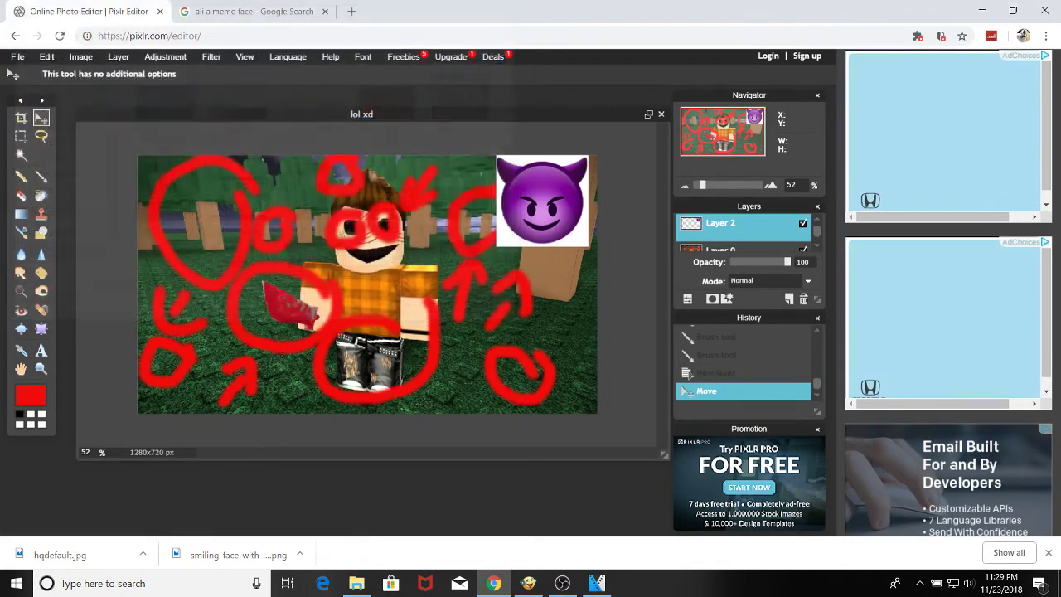
pyautogui.moveTo(386, 300); pyautogui.dragTo(518, 356)
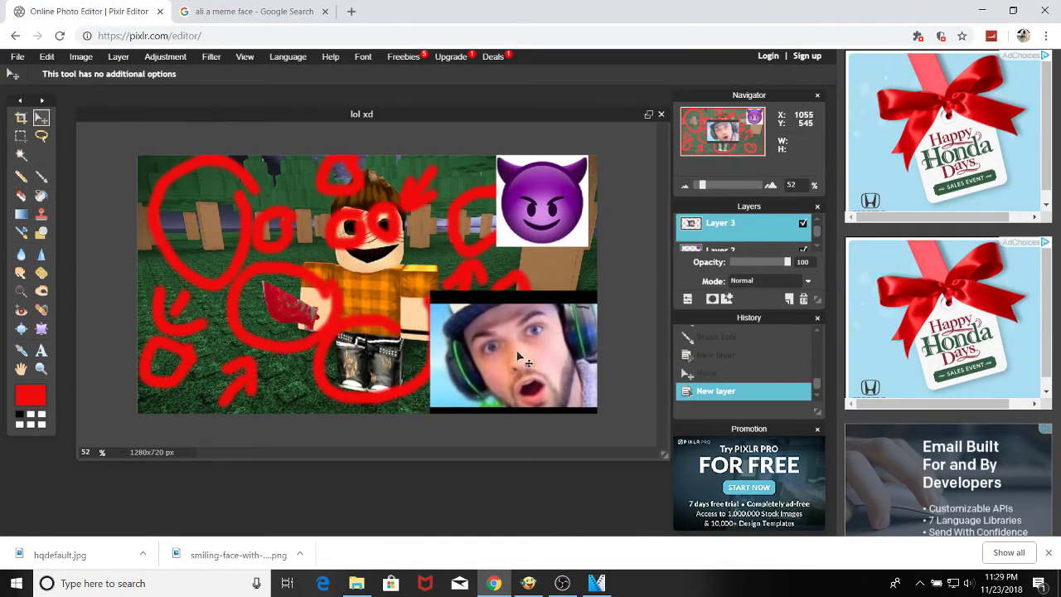